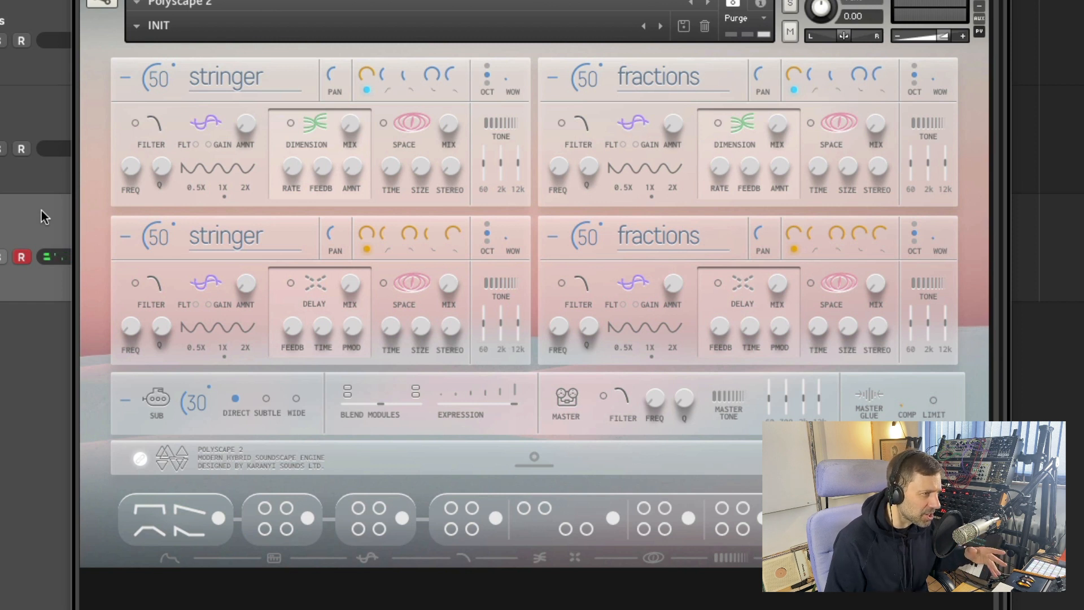
- Link the lower stringer and fractions modules' envelopes to the upper ones, reduce the shared sustain to minimum and adjust the release
left_click(365, 248)
left_click(793, 249)
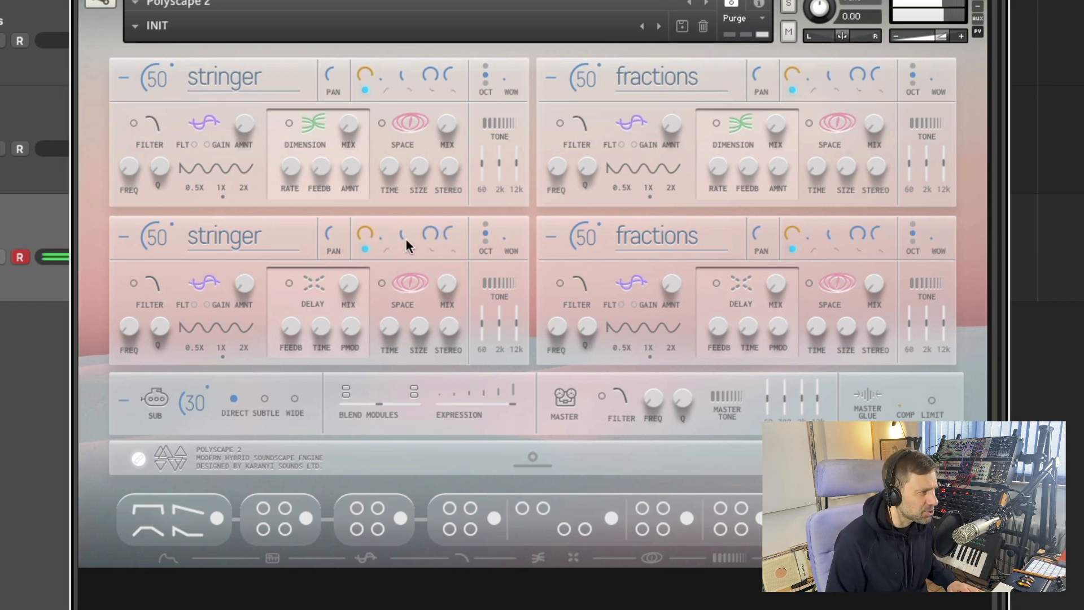
left_click_drag(426, 229, 427, 301)
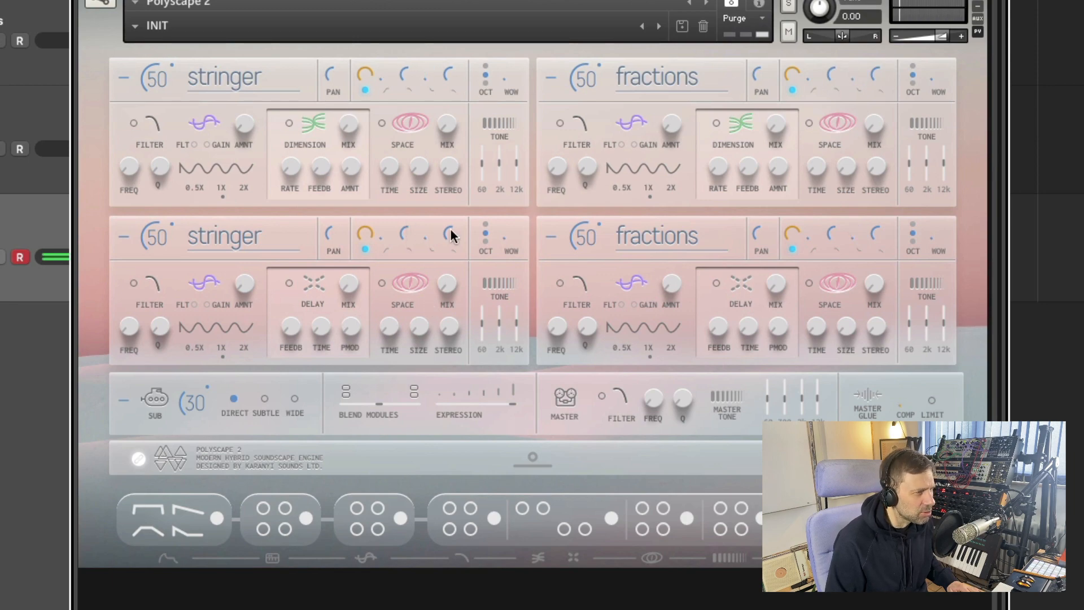
left_click_drag(449, 230, 452, 240)
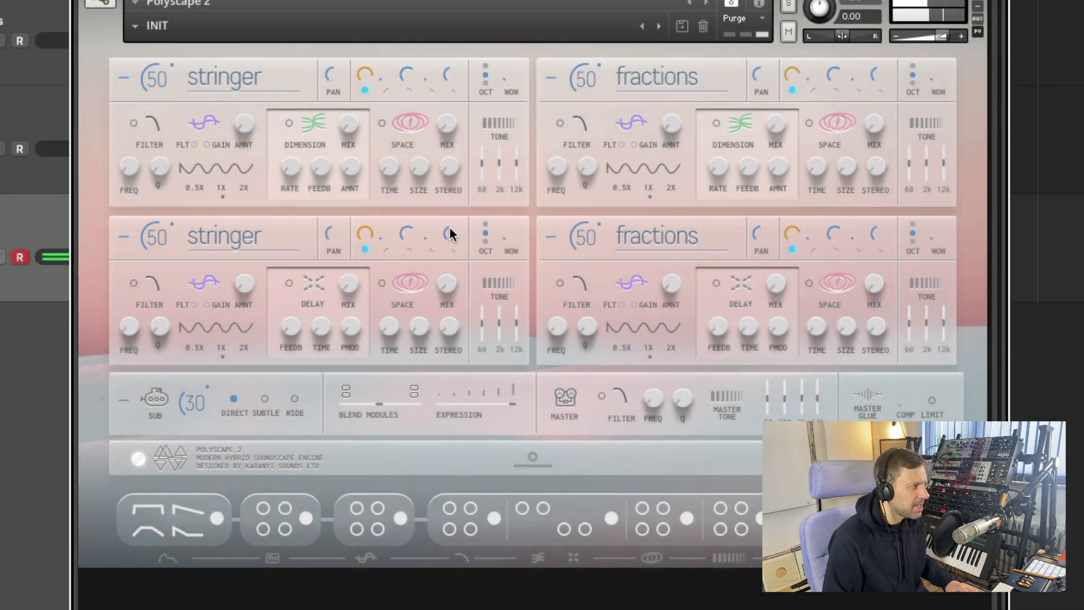
- Change the upper fractions source to Spaceless, the lower stringer source to Sands and the lower fractions source to Stringer
left_click(634, 76)
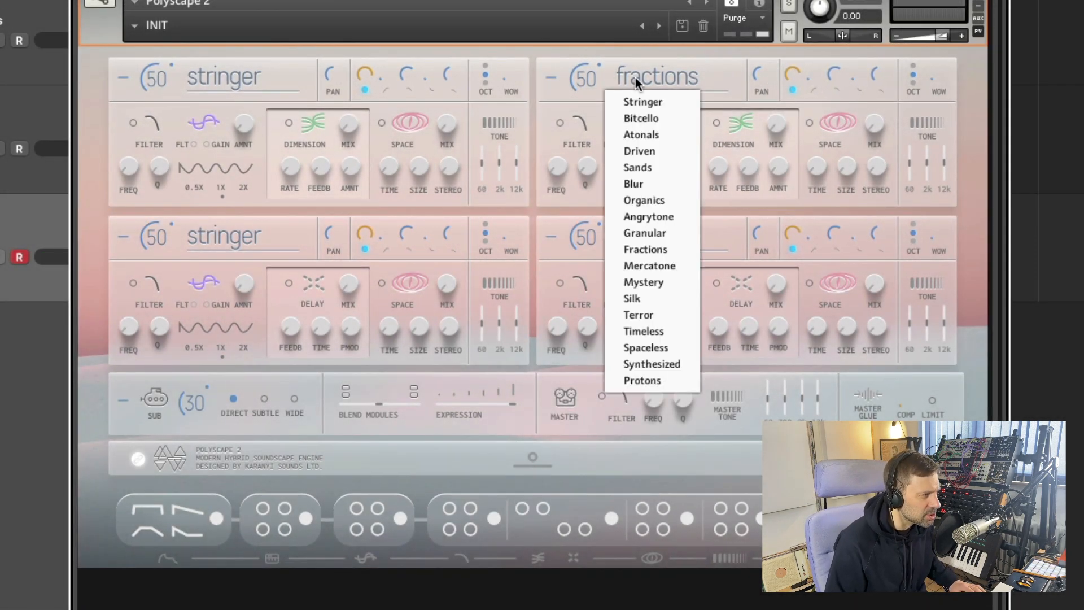
left_click(646, 347)
left_click(224, 236)
left_click(207, 309)
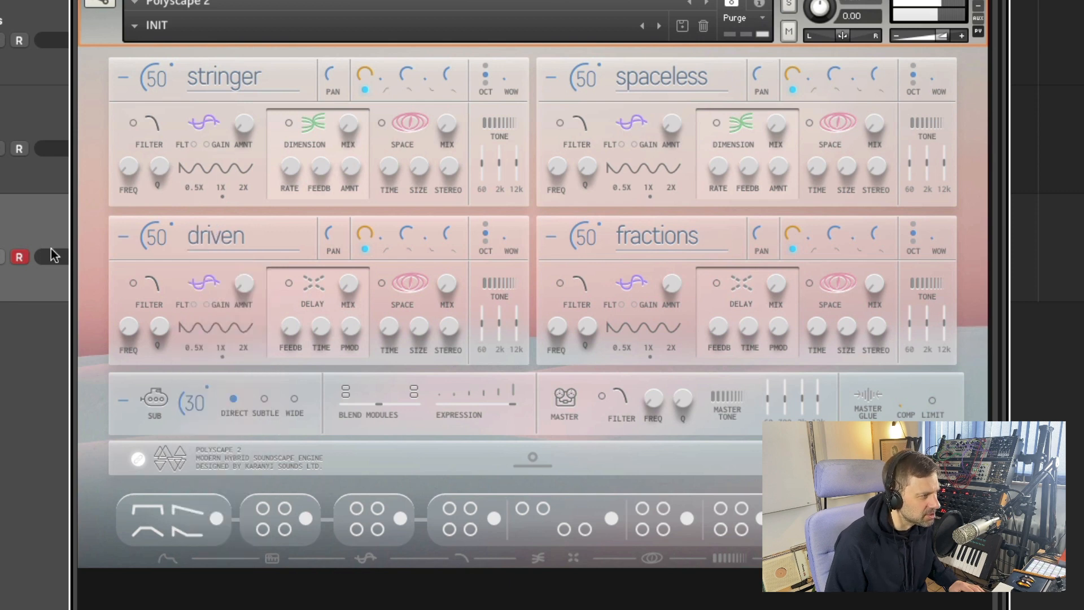
left_click(223, 236)
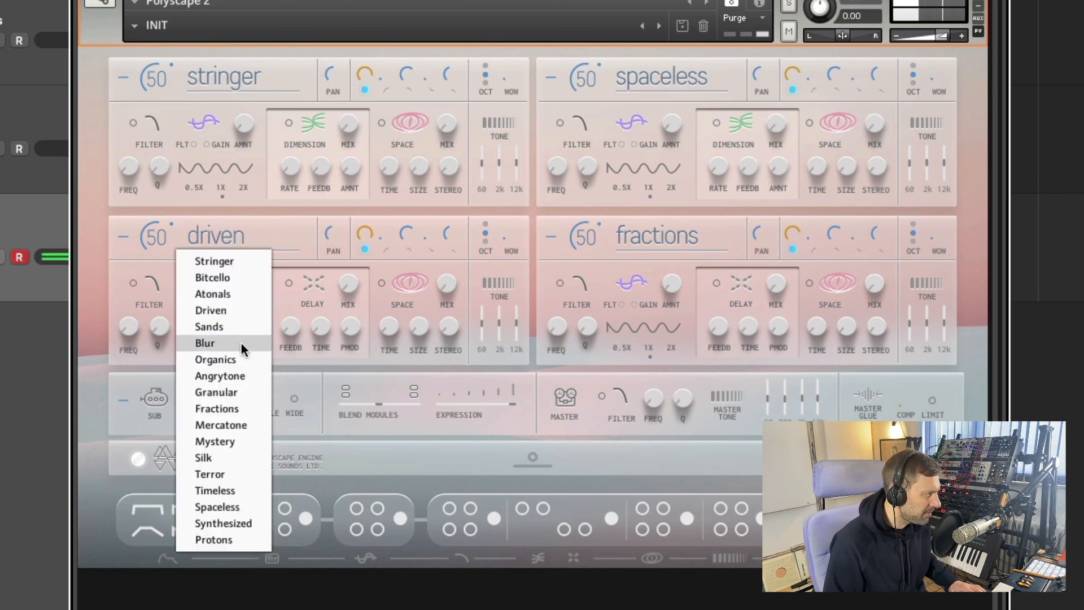
left_click(234, 323)
left_click(650, 244)
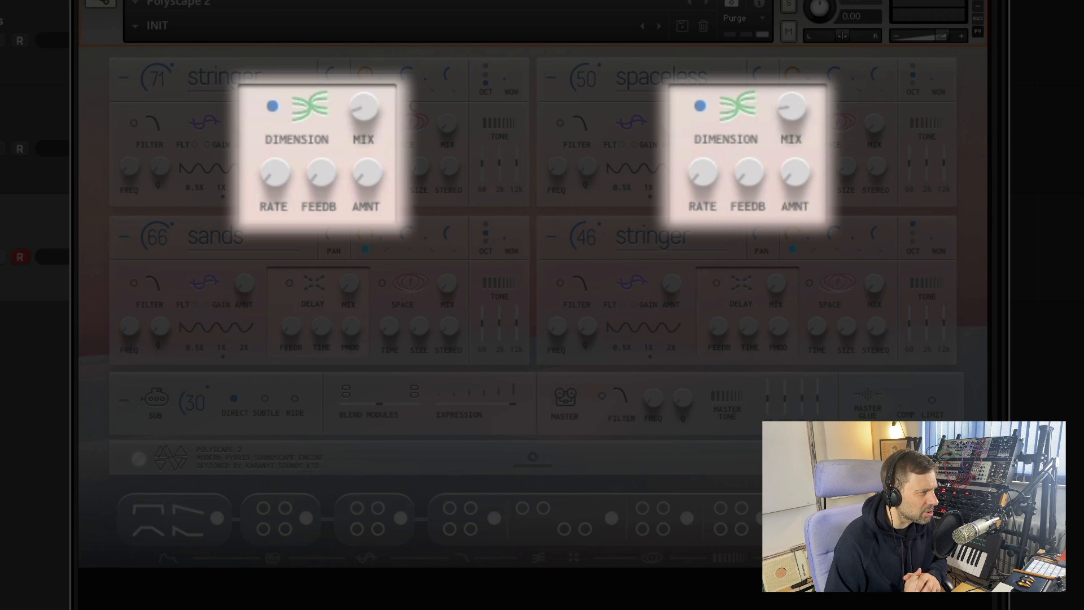
- Raise the Dimension effect's mix, amount and feedback on the upper modules
left_click_drag(798, 124, 781, 79)
left_click_drag(777, 172, 768, 81)
left_click_drag(750, 184, 738, 79)
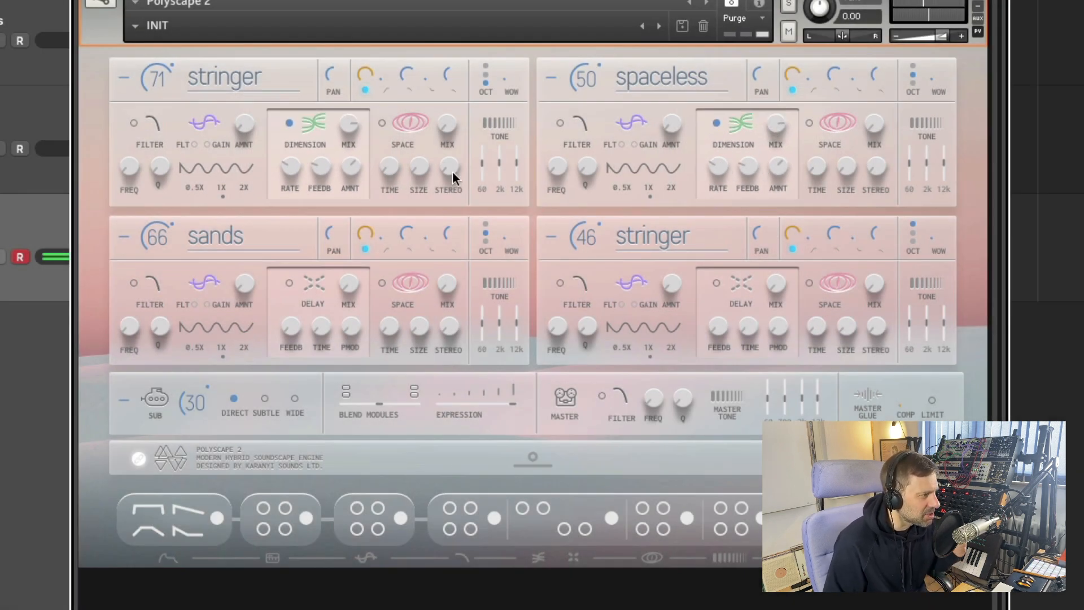
- Turn on the Space effect for the Sands module and boost the 12k band of the master tone
left_click(381, 281)
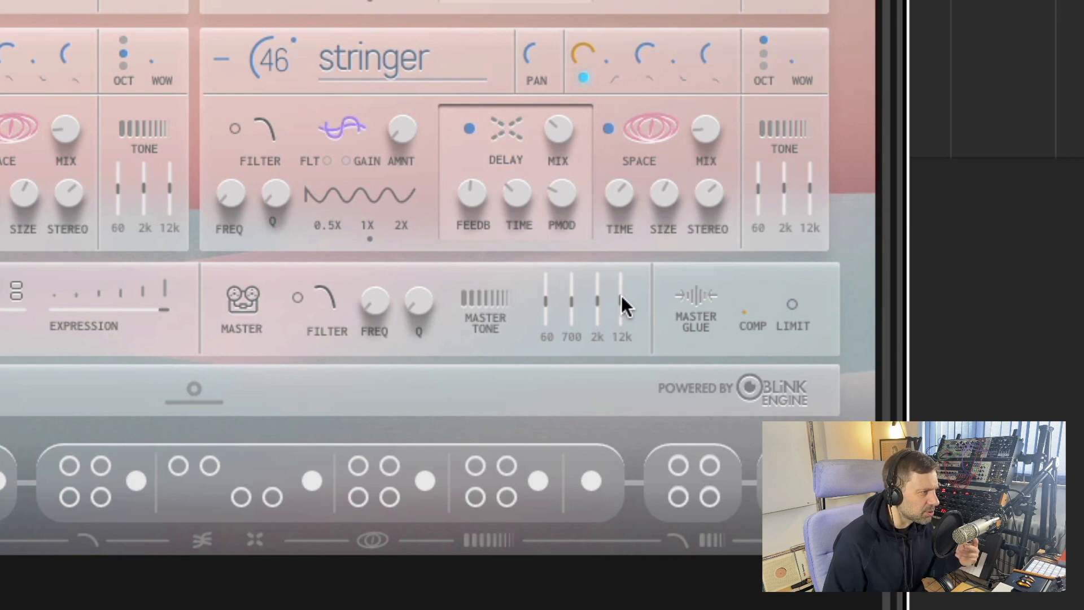
left_click_drag(621, 295, 638, 277)
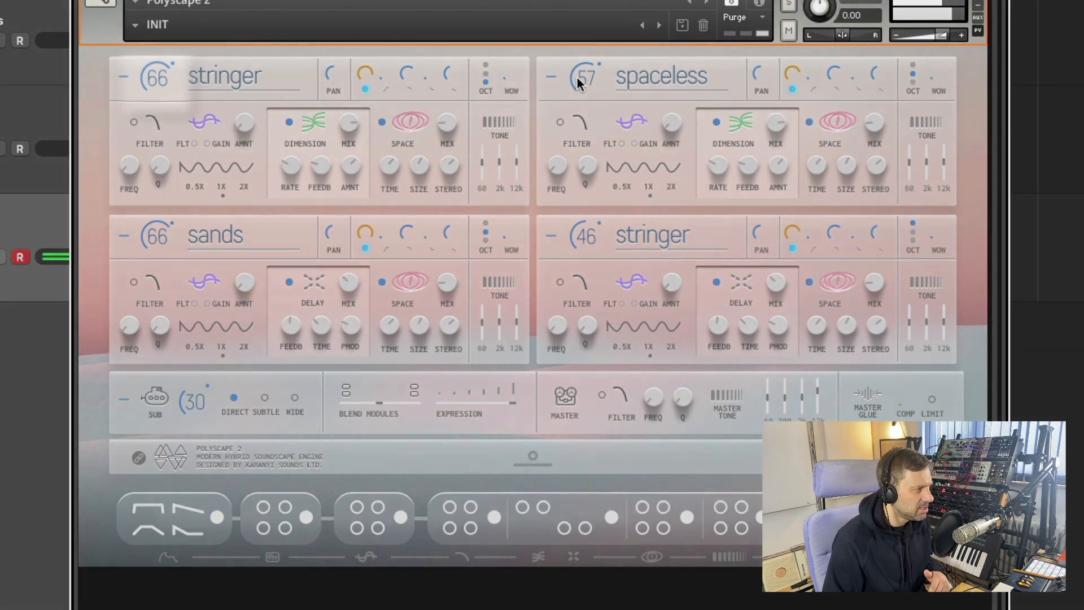
- Balance the levels of the Spaceless module and the upper Stringer module
left_click_drag(577, 78, 577, 79)
left_click_drag(161, 75, 163, 82)
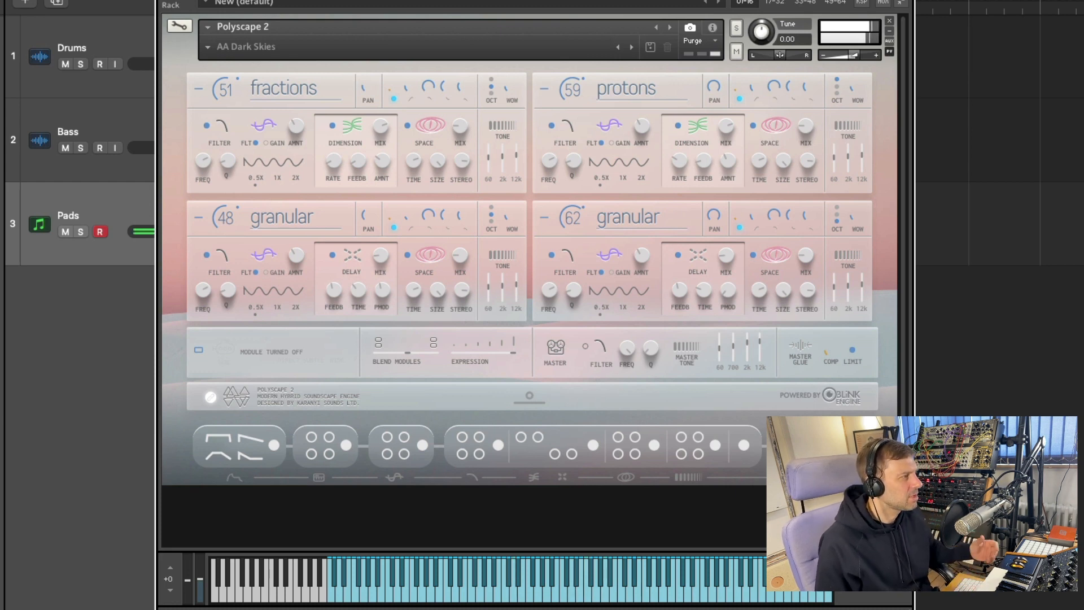
- Load the AA Dark Skies snapshot from the Polyscape 2 snapshots and show the module controls
left_click(208, 48)
mouse_move(223, 60)
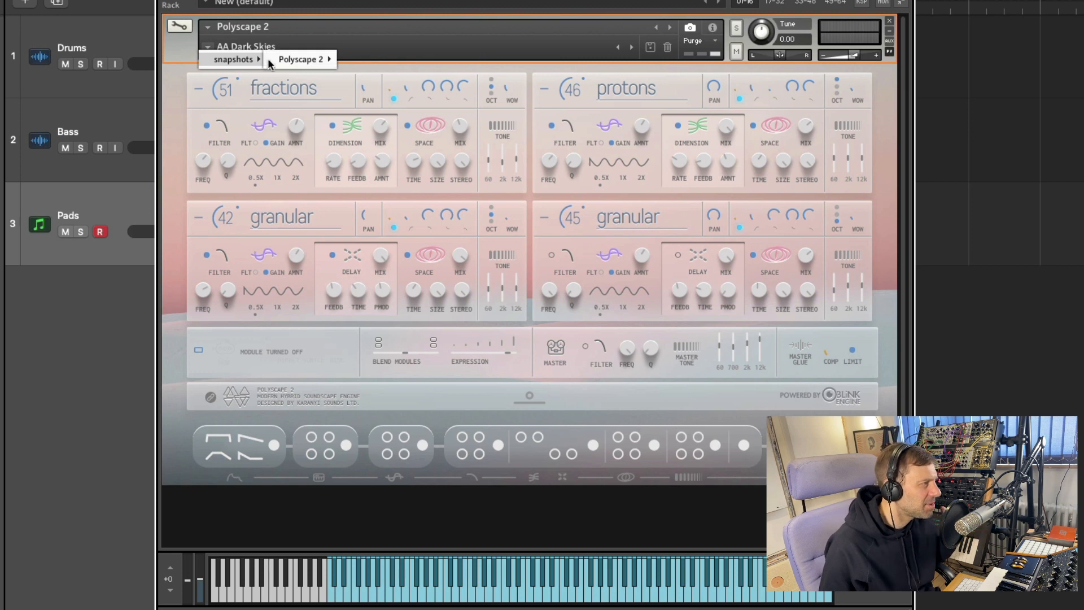
mouse_move(300, 63)
left_click(393, 3)
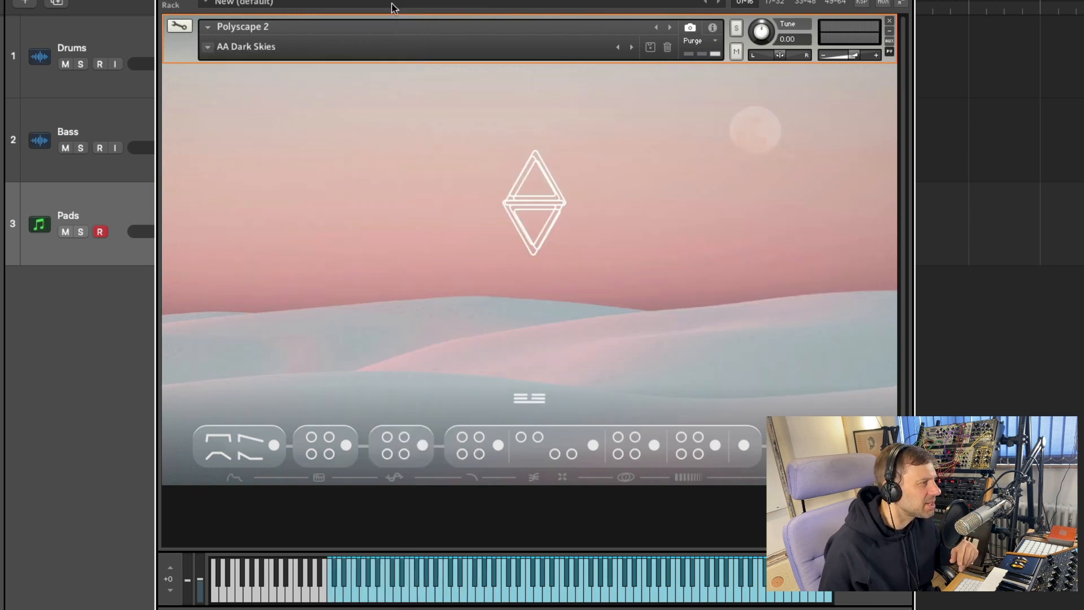
left_click(529, 398)
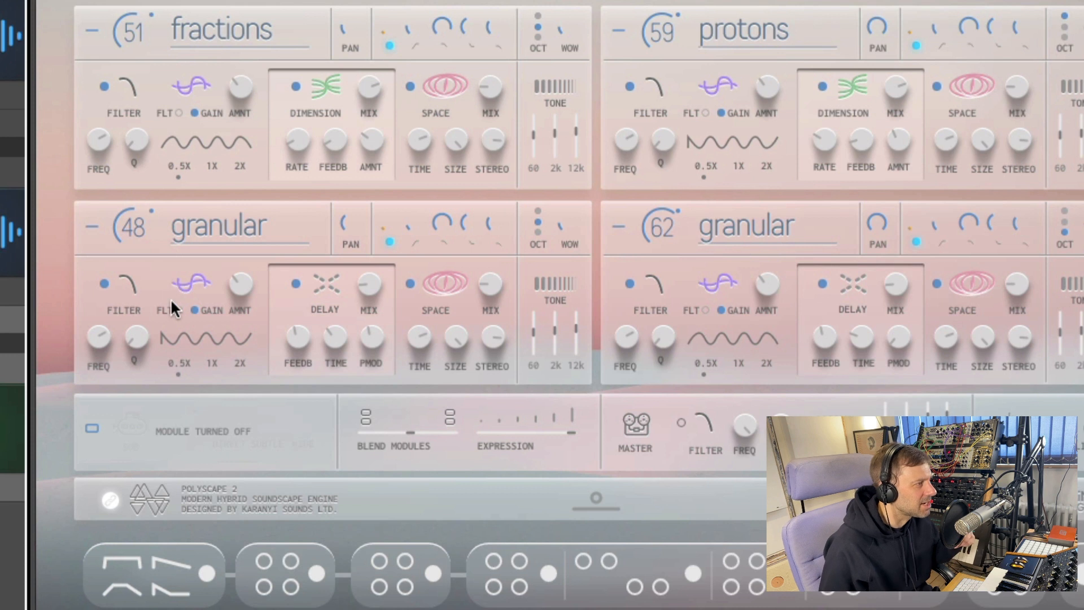
- Route the LFO to the filter and set the first granular module's LFO waveform to Sine LFO
left_click(179, 310)
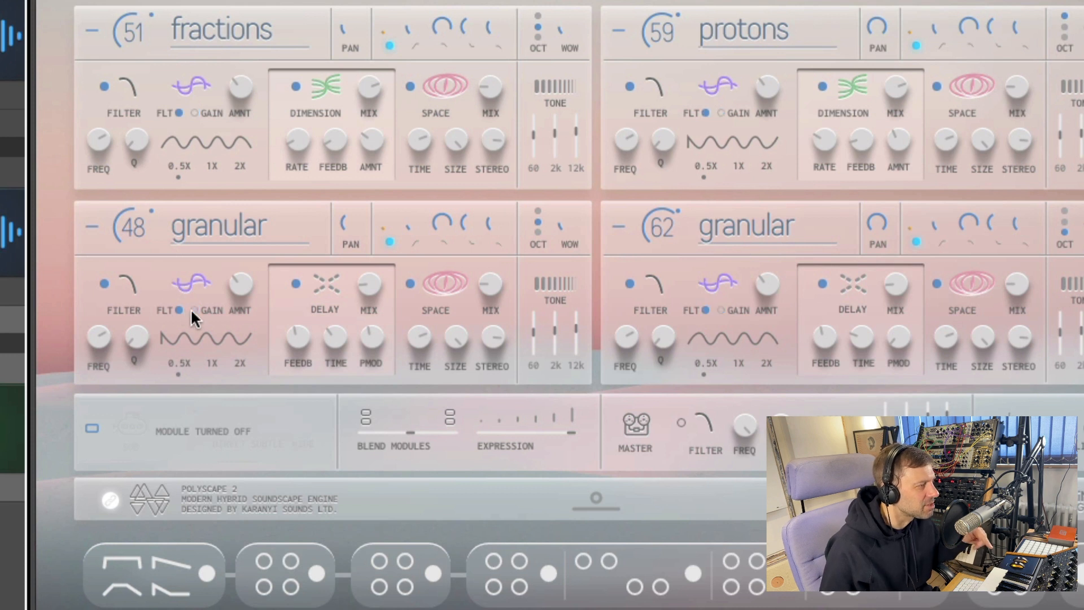
left_click(161, 339)
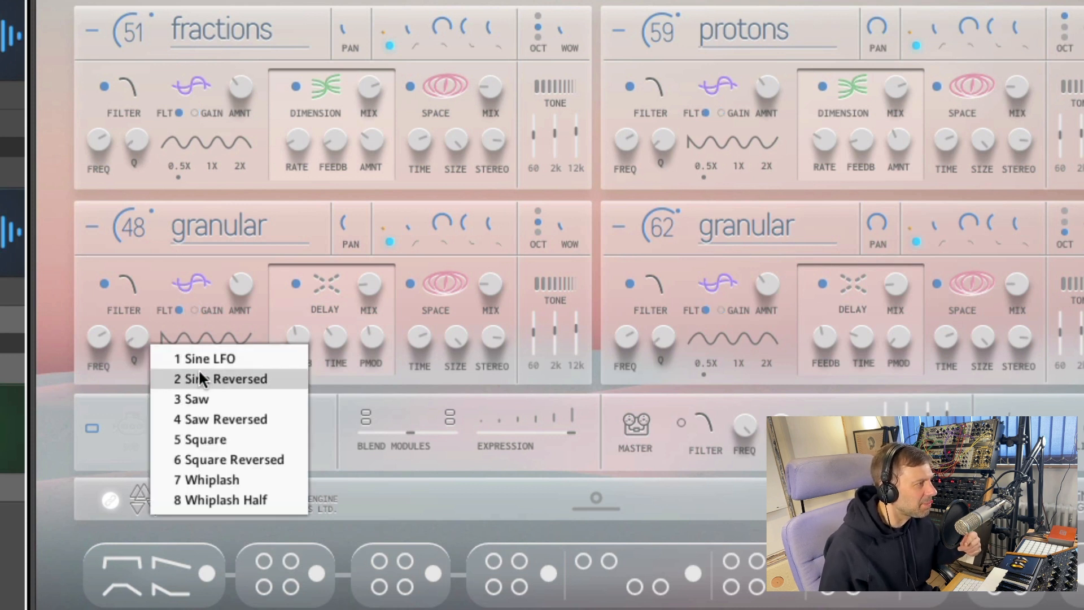
left_click(201, 361)
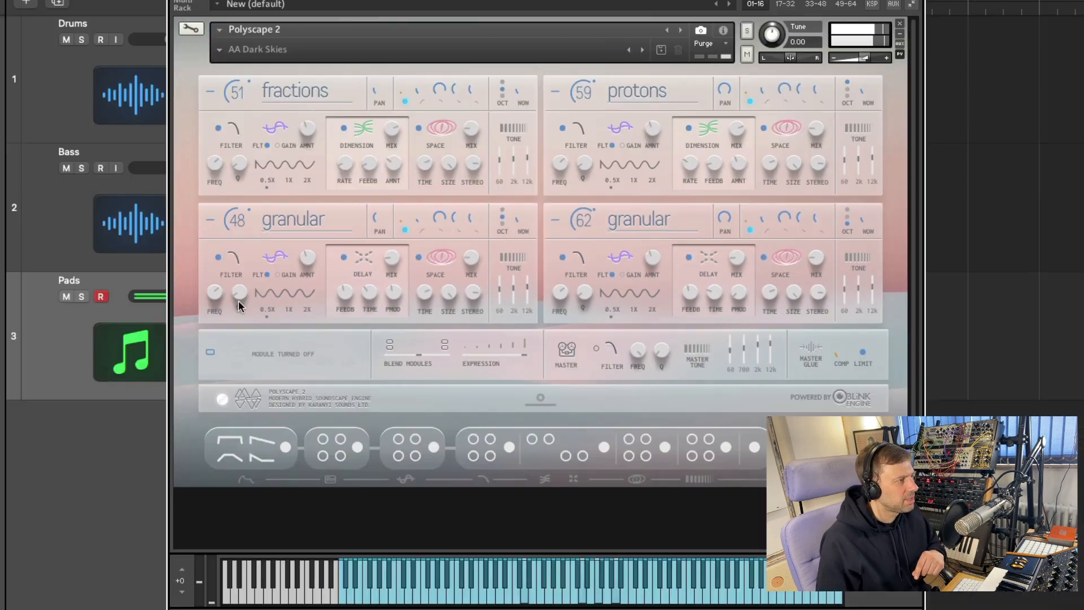
- Play the pads together with the drums and bass while the plug-in window is hidden, and bring the window back
key("v")
key("space")
key("ctrl+s")
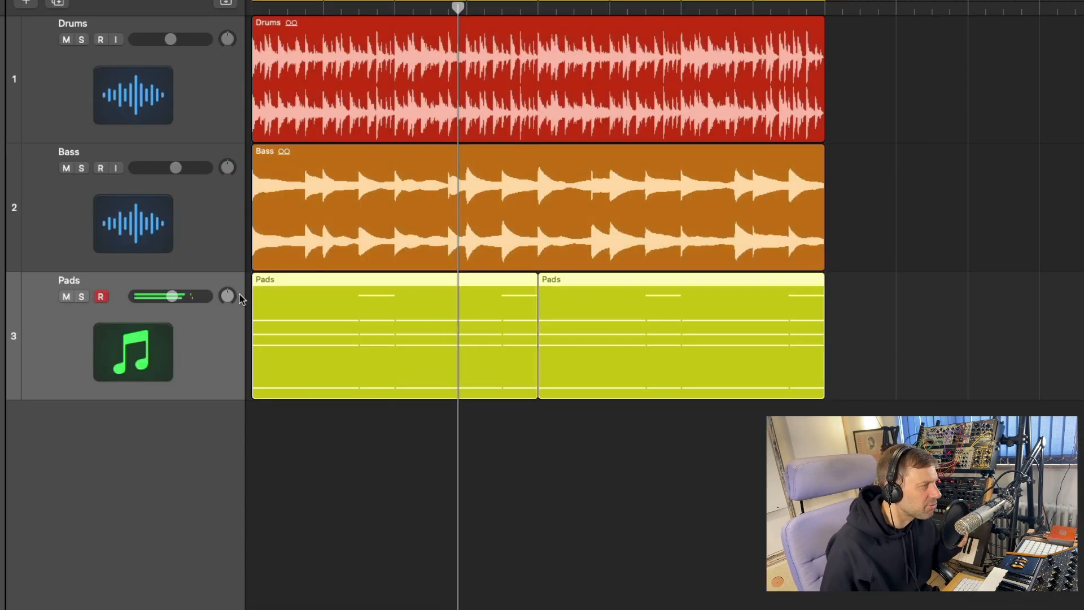
key("space")
key("v")
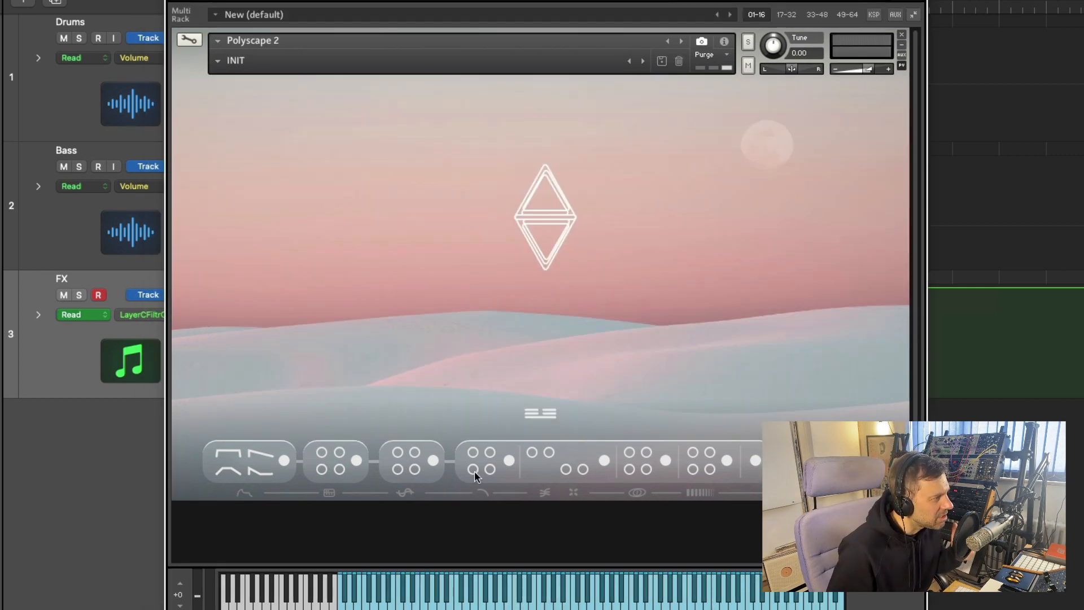
- Show the module controls of the INIT patch and change the upper fractions source to Terror
left_click(545, 420)
left_click(625, 102)
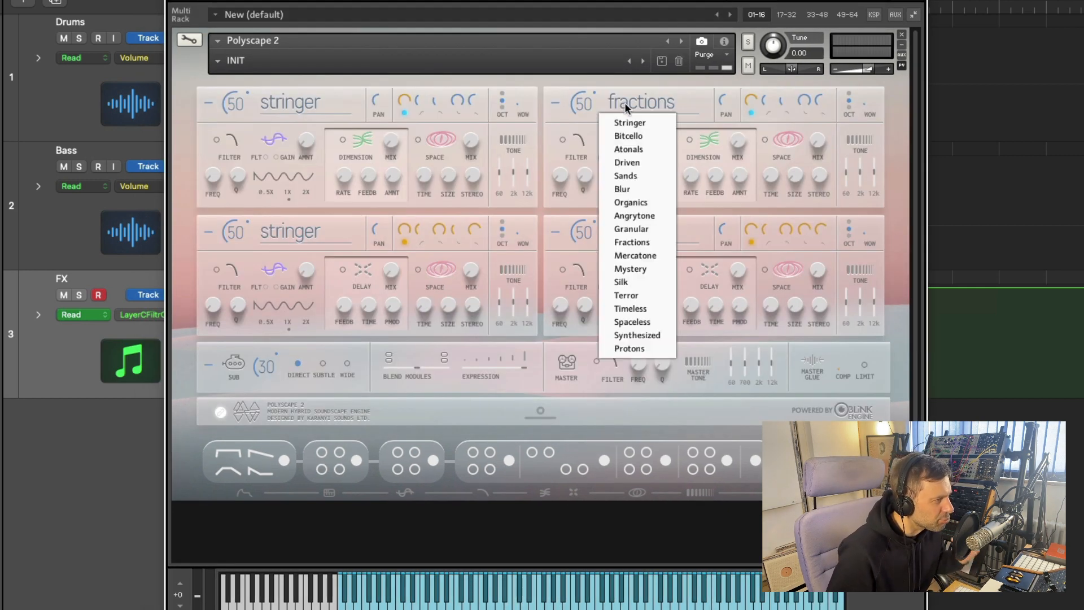
left_click(639, 295)
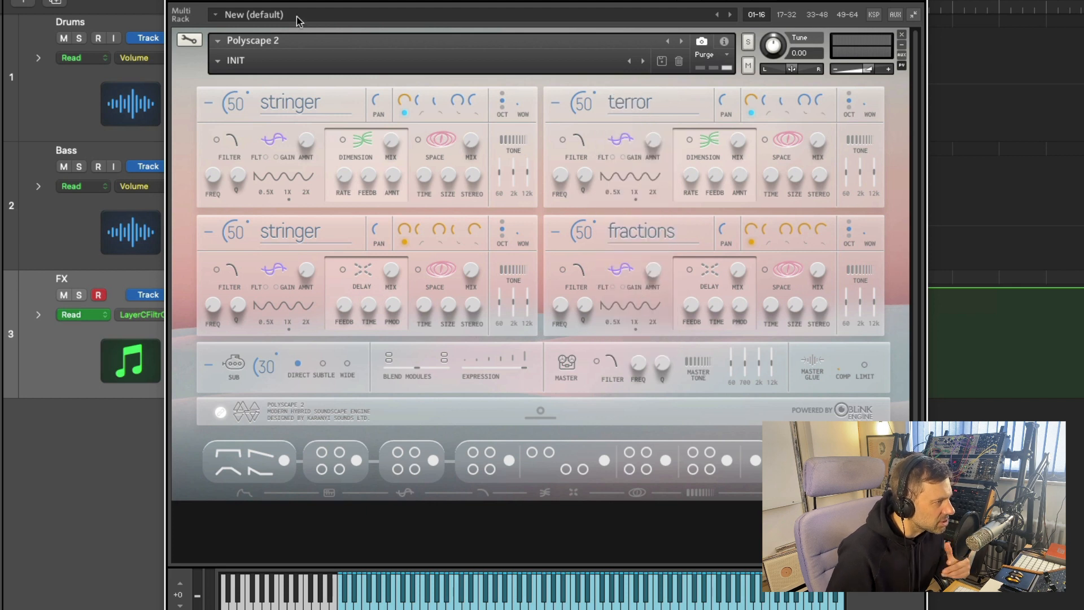
- Turn off both stringer modules and the lower fractions module, leaving only Terror active
left_click(211, 103)
left_click(208, 233)
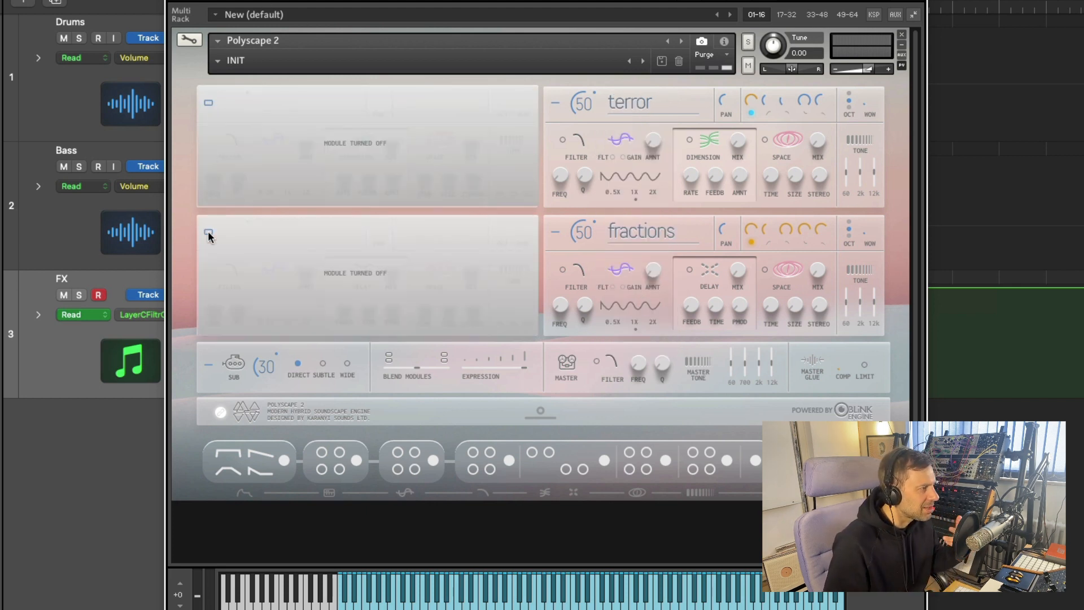
left_click(553, 232)
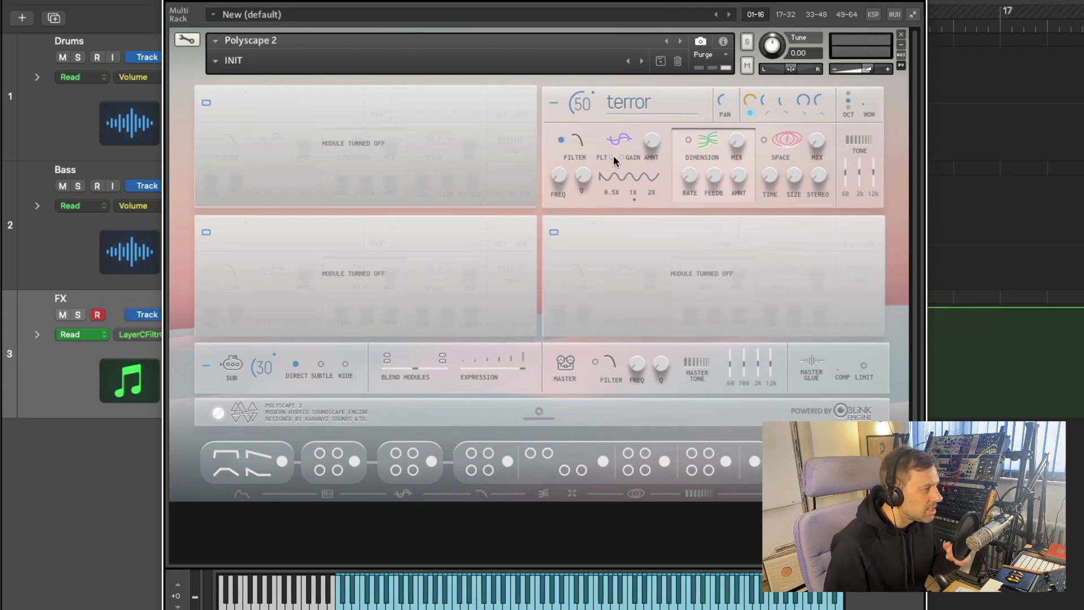
- Route the Terror module's LFO to the filter, raise its amount and choose a different LFO waveform
left_click(613, 156)
left_click_drag(649, 146, 635, 90)
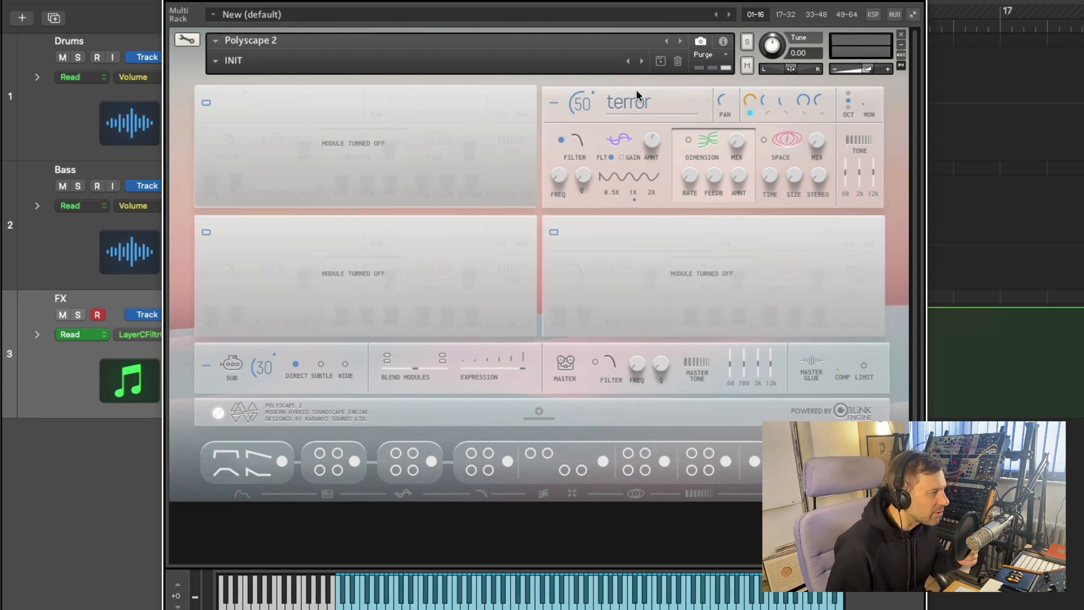
left_click(610, 176)
left_click(623, 271)
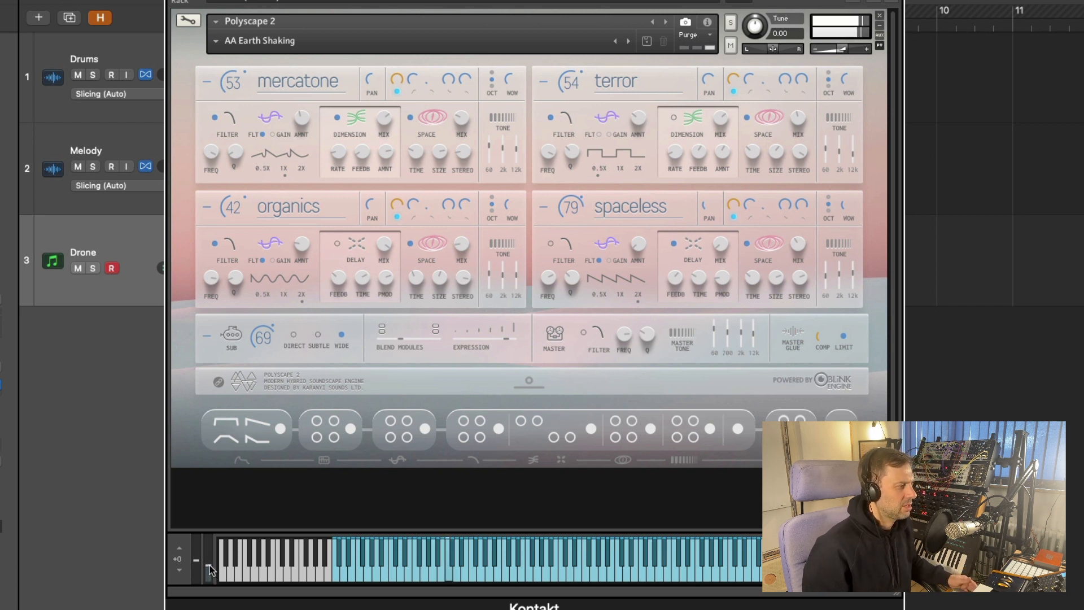
- Raise the modulation wheel while the AA Earth Shaking patch plays
left_click_drag(208, 558, 208, 536)
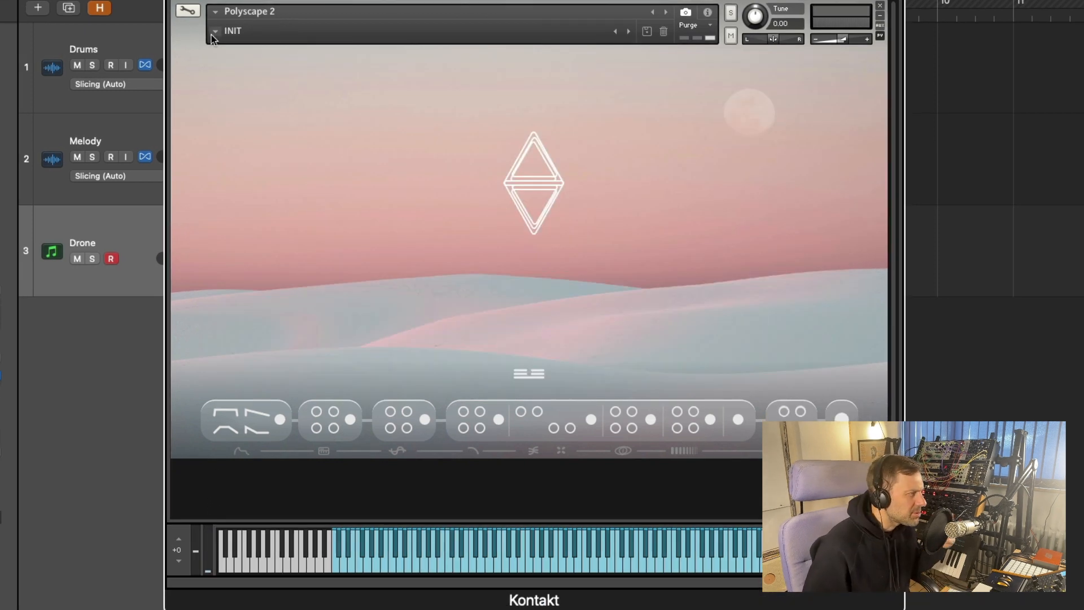
- Load the AA Earth Shaking snapshot from the Polyscape 2 snapshots on the Drone track
left_click(215, 32)
mouse_move(241, 43)
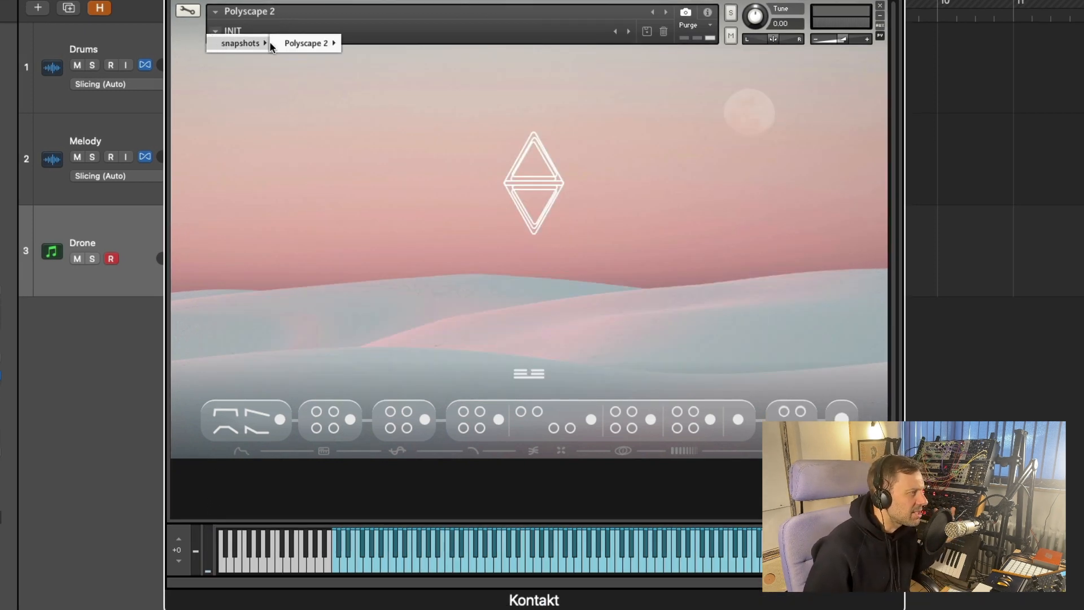
mouse_move(304, 43)
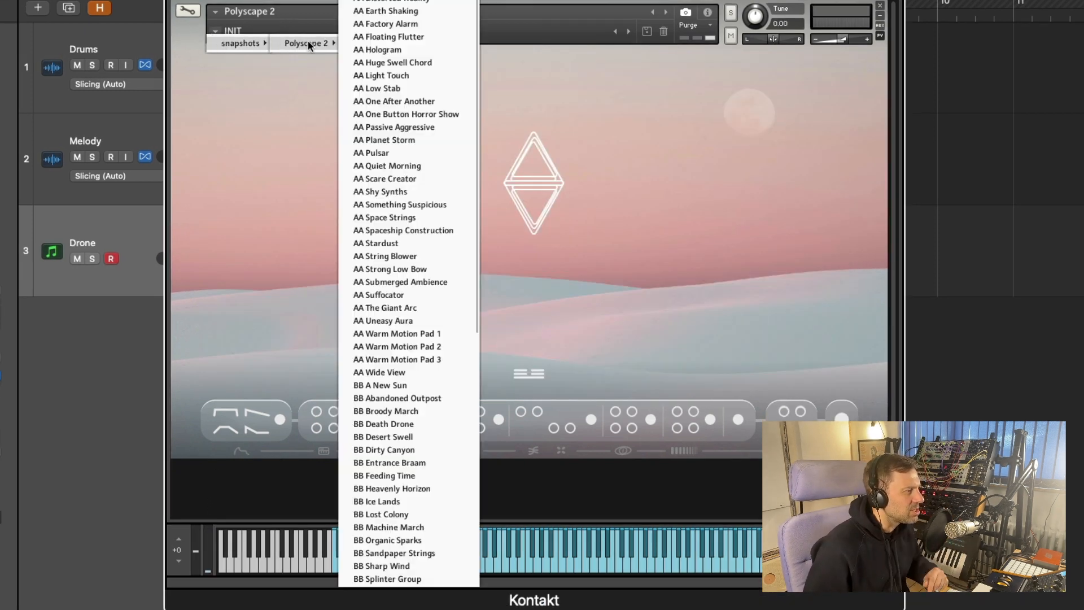
left_click(388, 12)
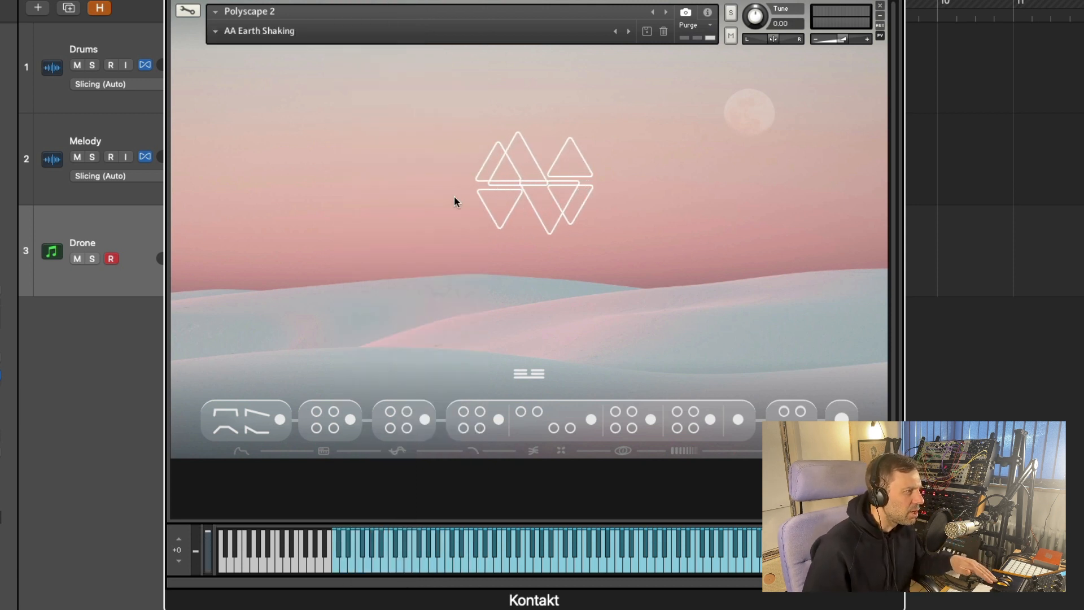
left_click(459, 269)
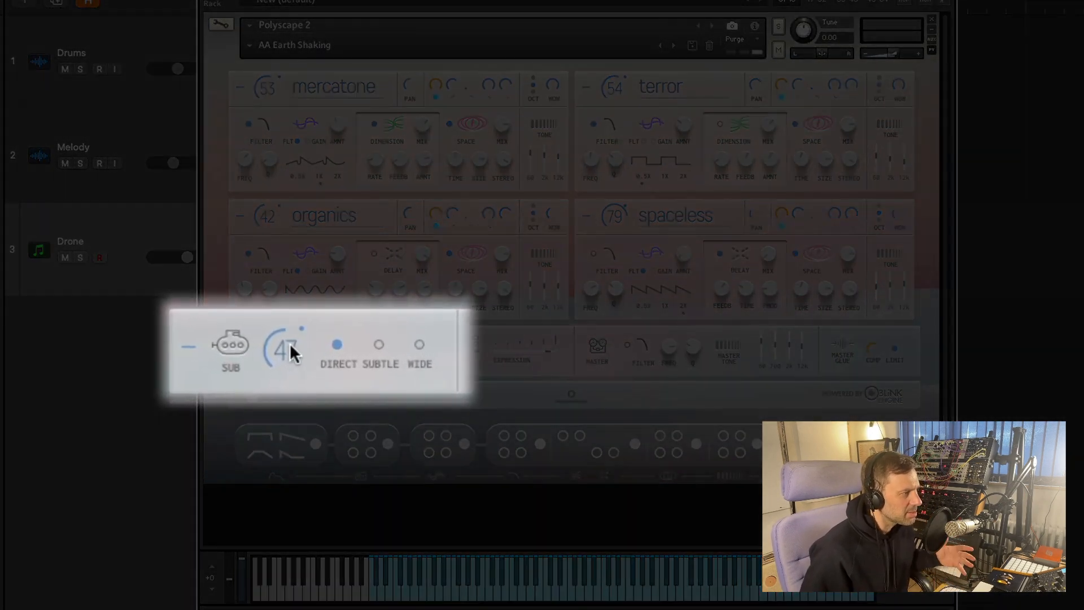
- Raise the Sub module's level to 73 and toggle the project's playback
left_click_drag(290, 343, 289, 332)
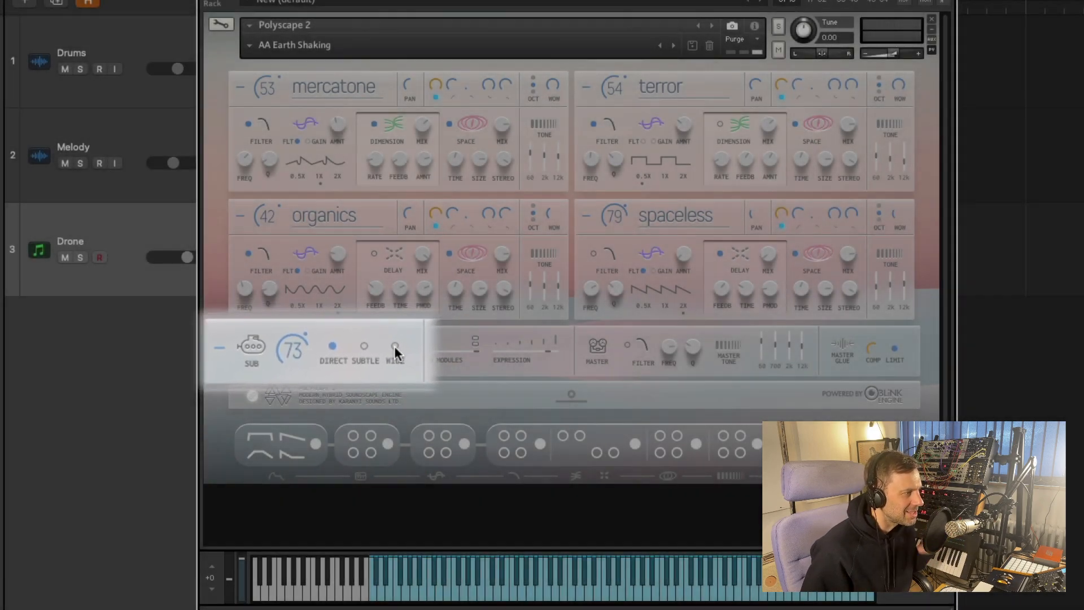
key("space")
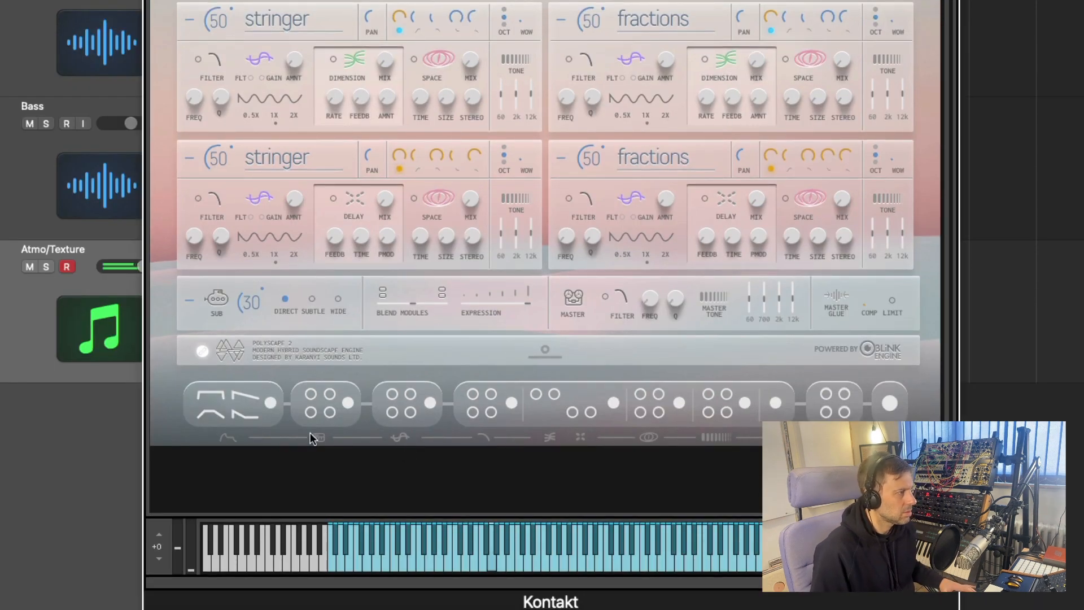
- Randomize the sound sources of all modules three times on the Atmo/Texture track
left_click(347, 402)
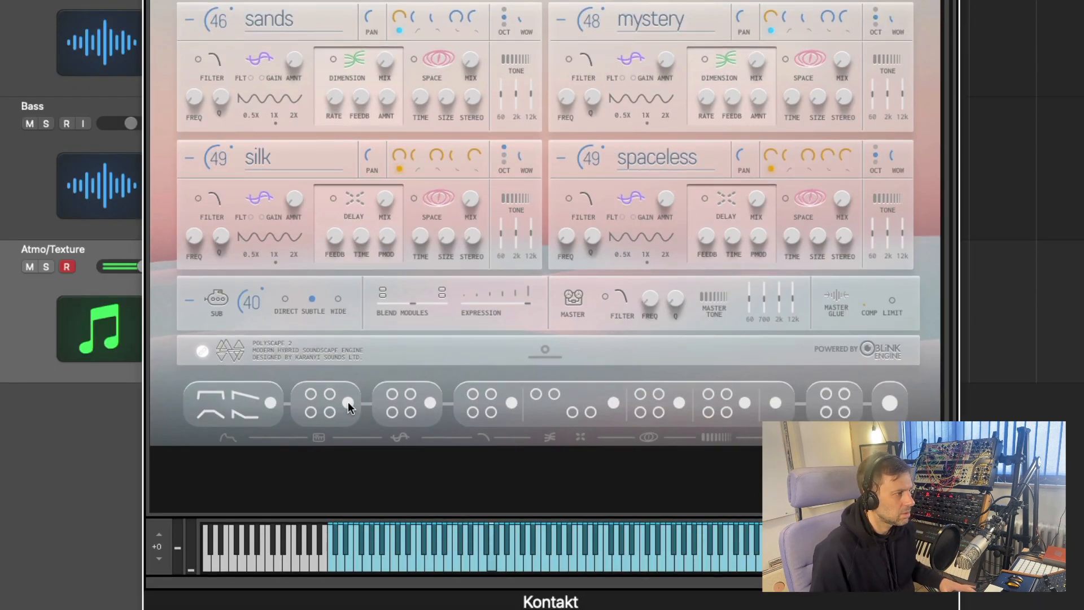
left_click(348, 401)
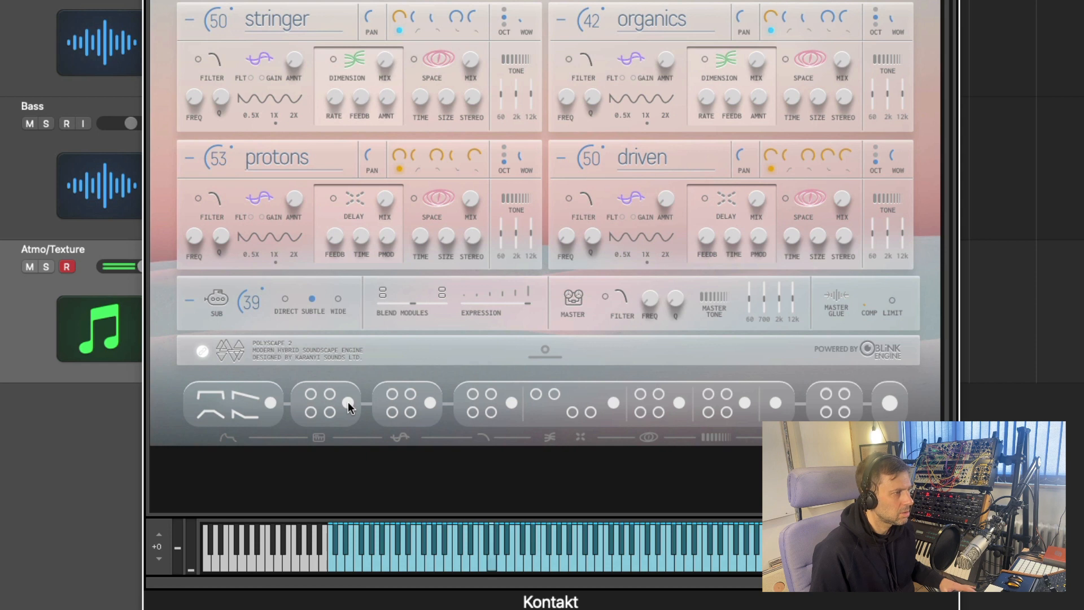
left_click(347, 401)
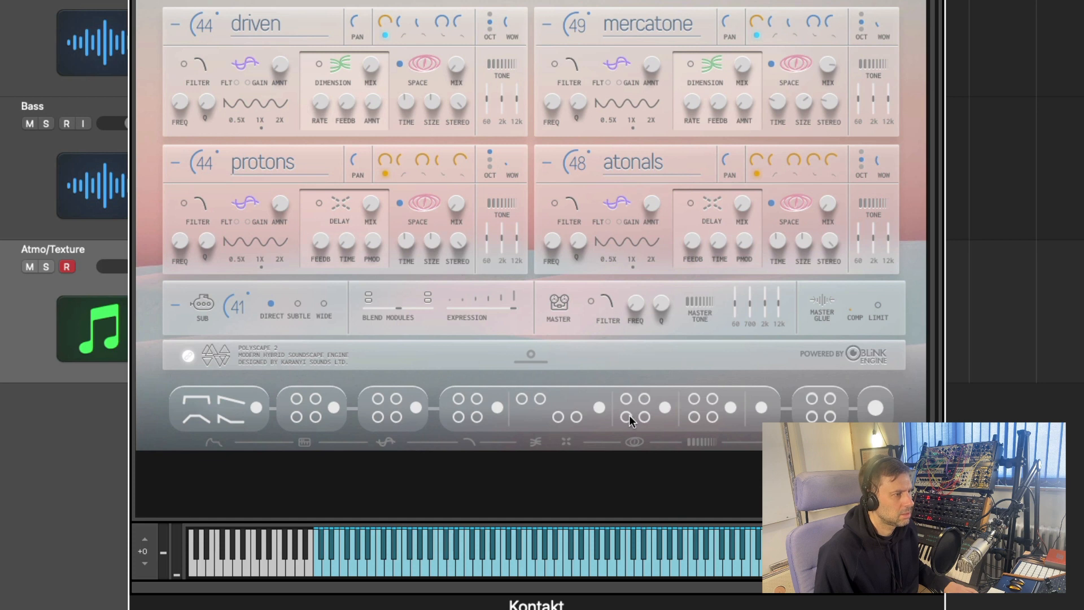
- Randomize the Space effect settings of the Protons module only
left_click(624, 416)
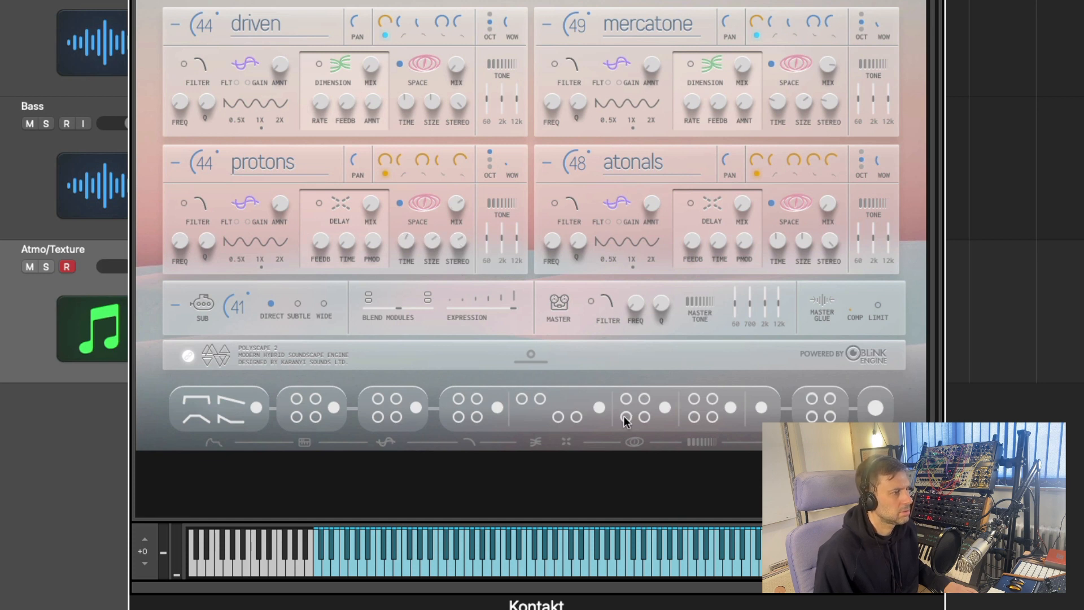